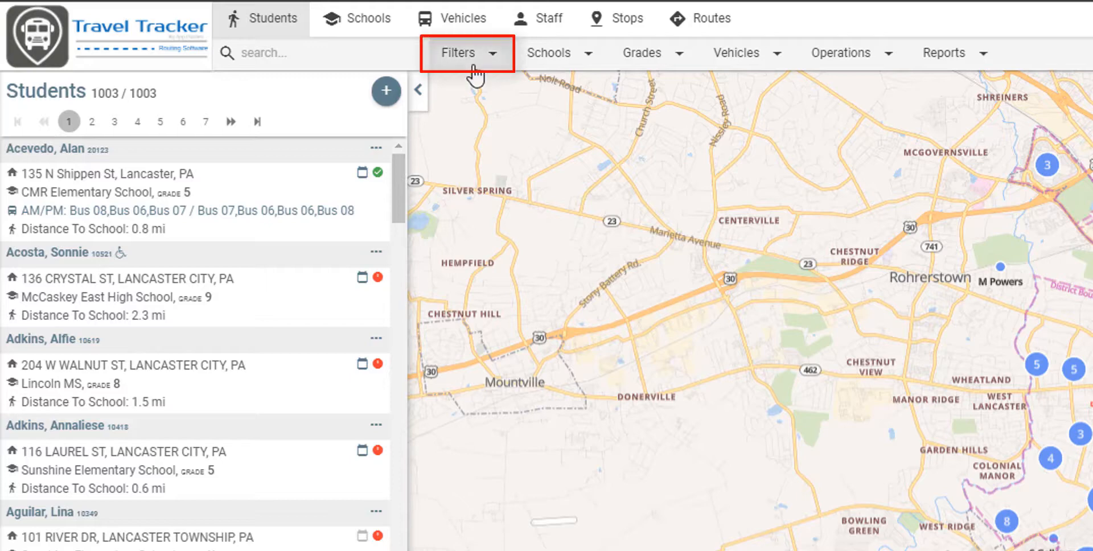
- Create a new custom student filter by student name and name it "Summer School Students"
click(474, 60)
mouse_move(464, 115)
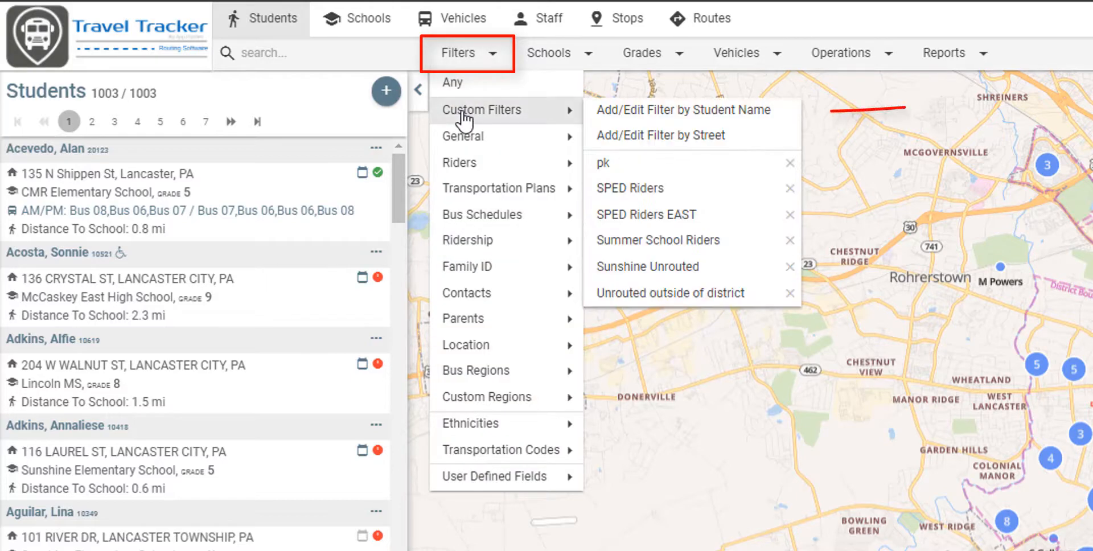
click(613, 116)
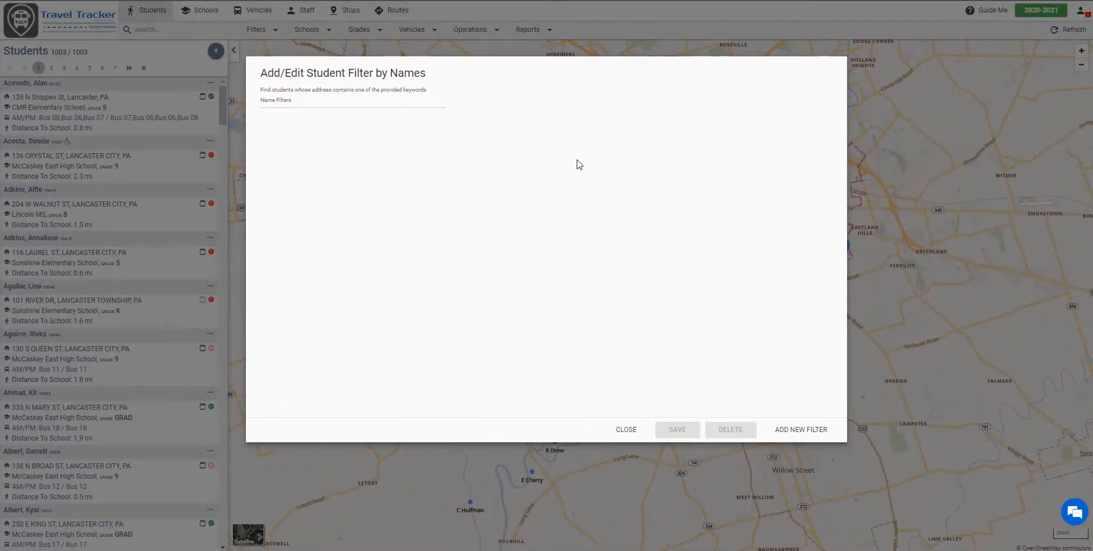
click(816, 428)
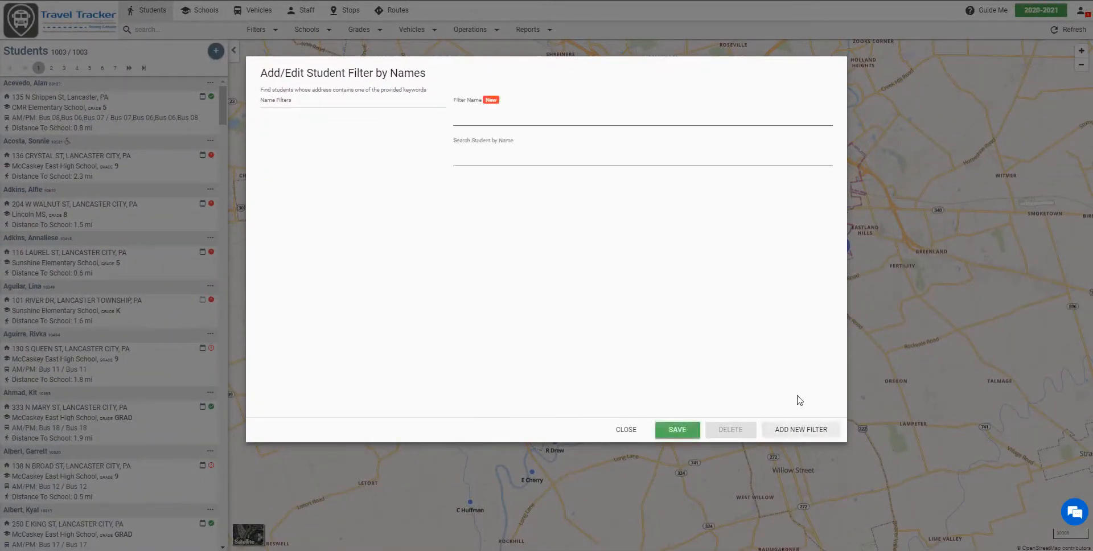
click(517, 117)
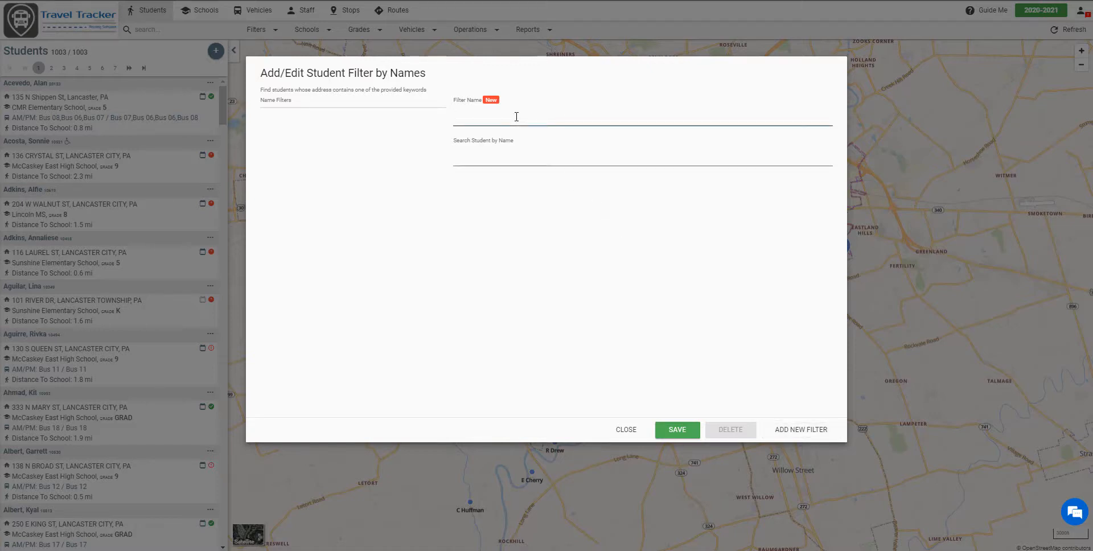
text(Summer School Students)
- Add three students to the filter by searching for parts of their first or last names and picking the first match
click(489, 157)
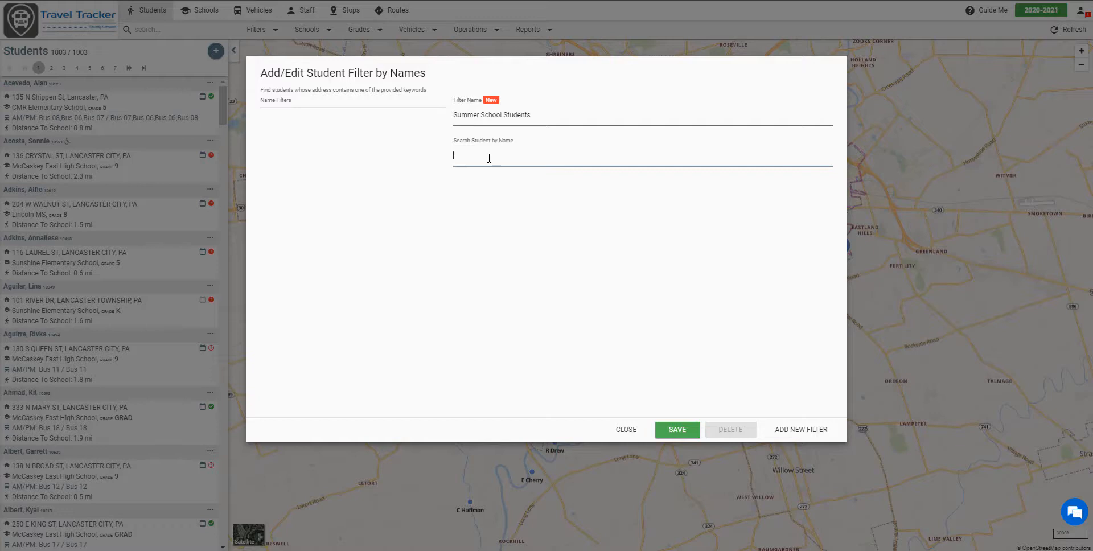
text(anna)
click(488, 175)
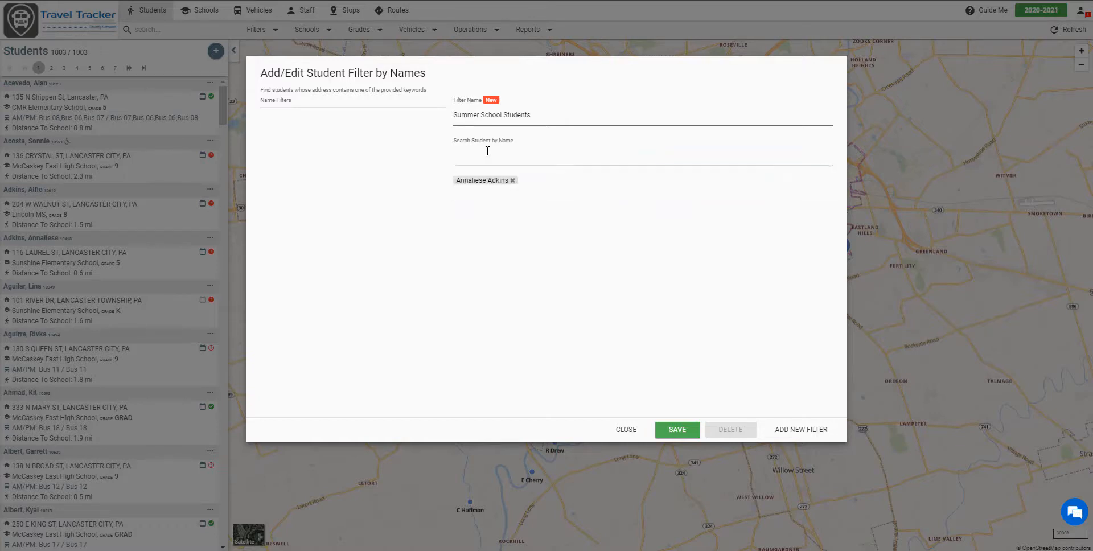
click(487, 154)
text(juna)
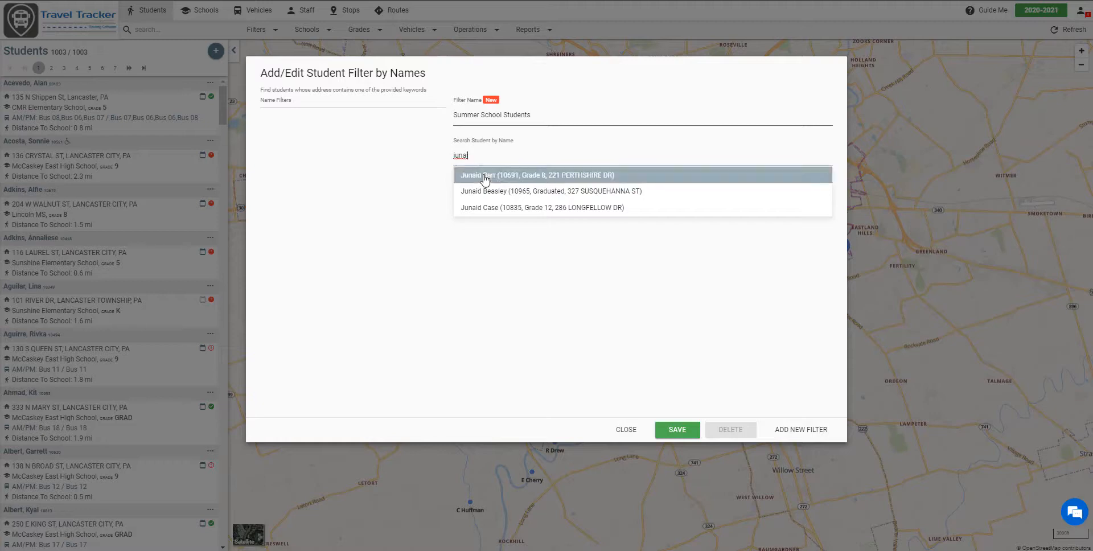
click(483, 177)
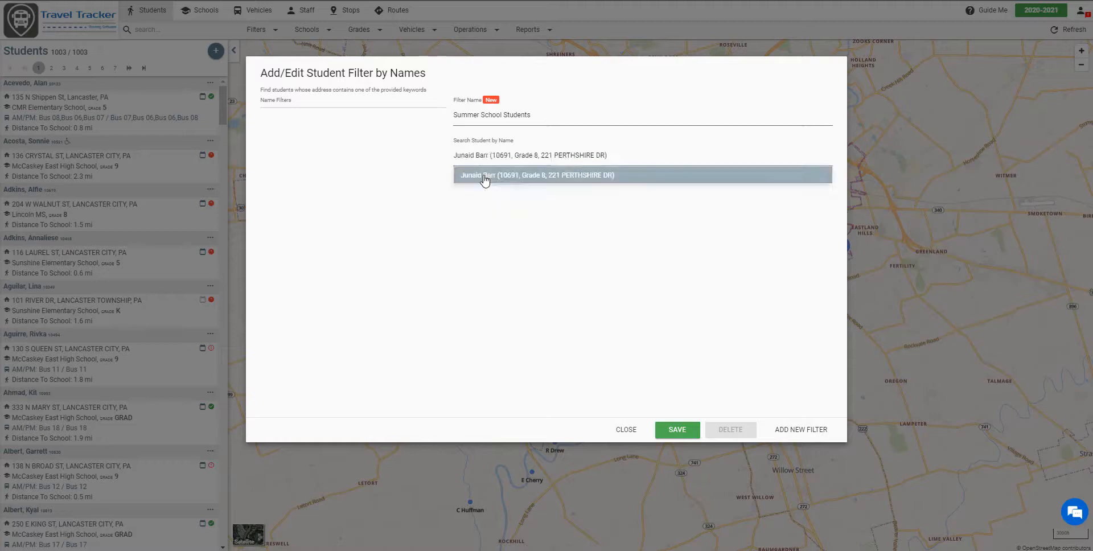
text(bol)
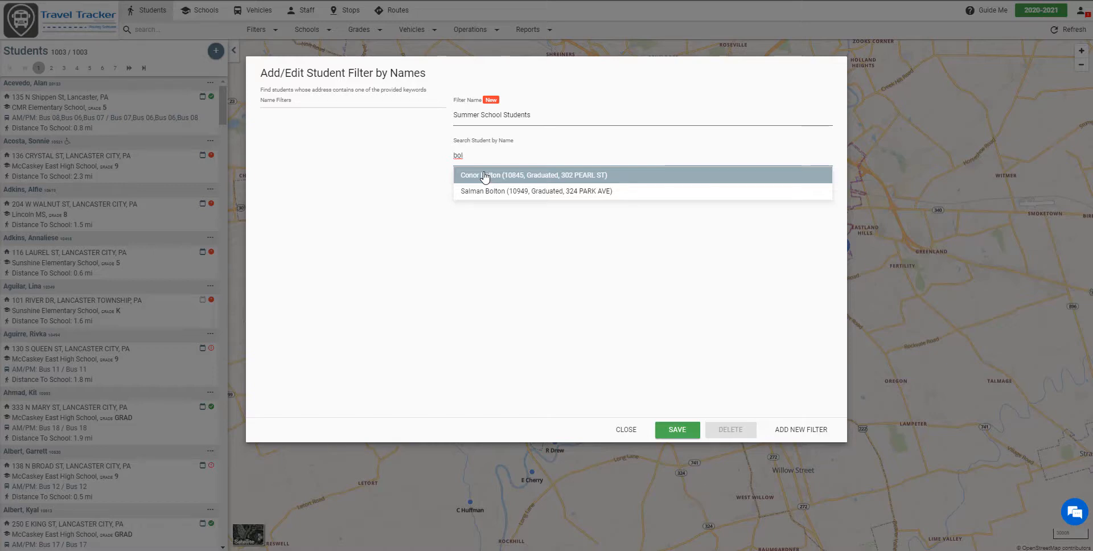
click(484, 175)
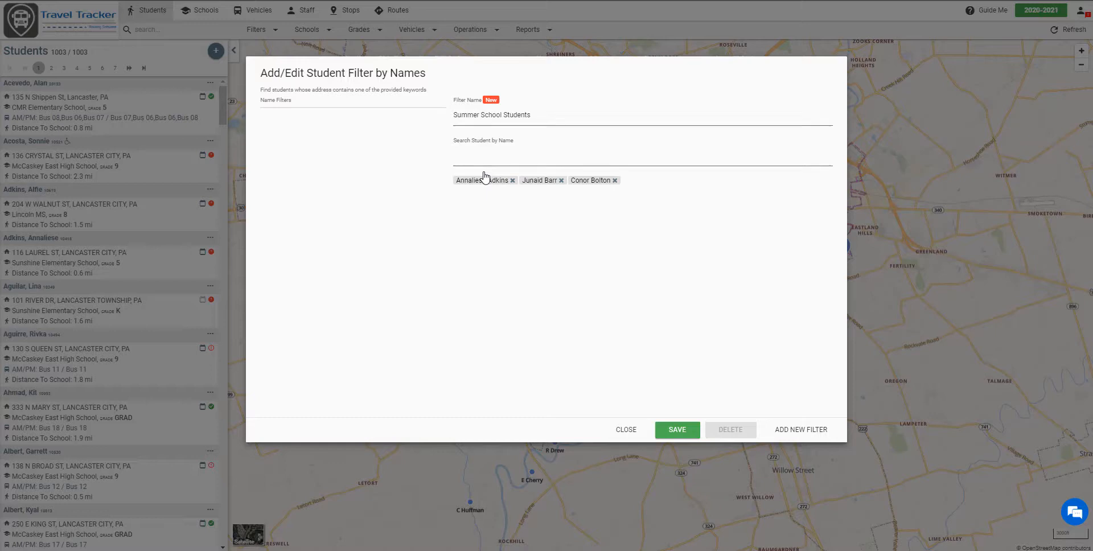
- Add further students to the filter, one of them by part of the student ID, and save and close the filter
click(484, 159)
text(123)
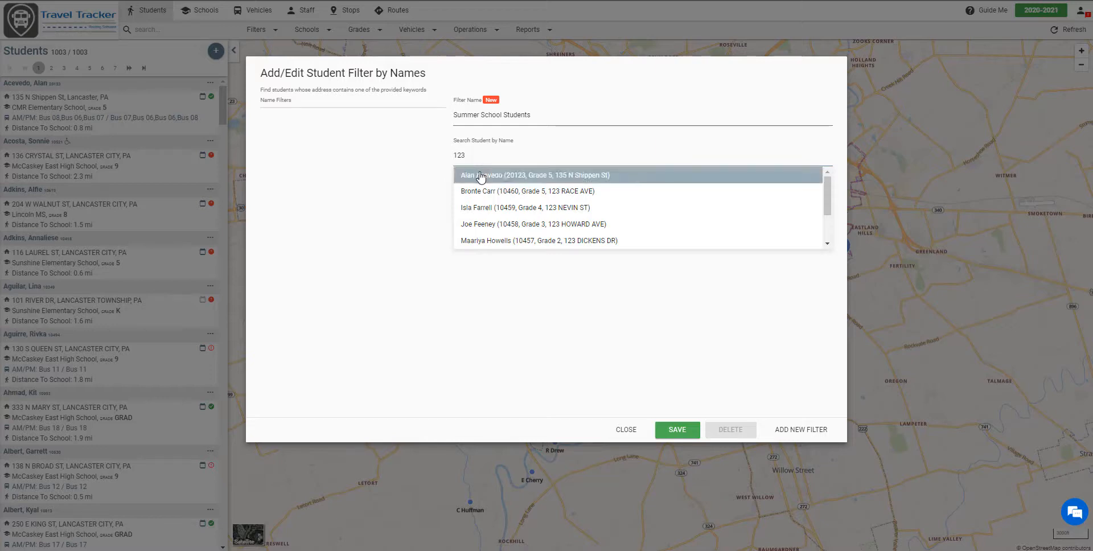
click(481, 177)
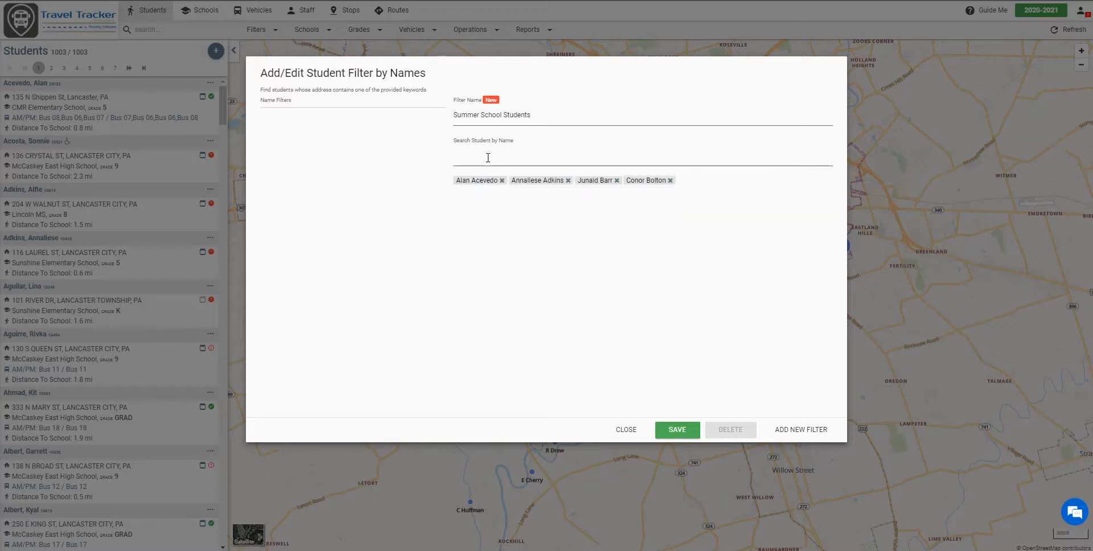
text(5)
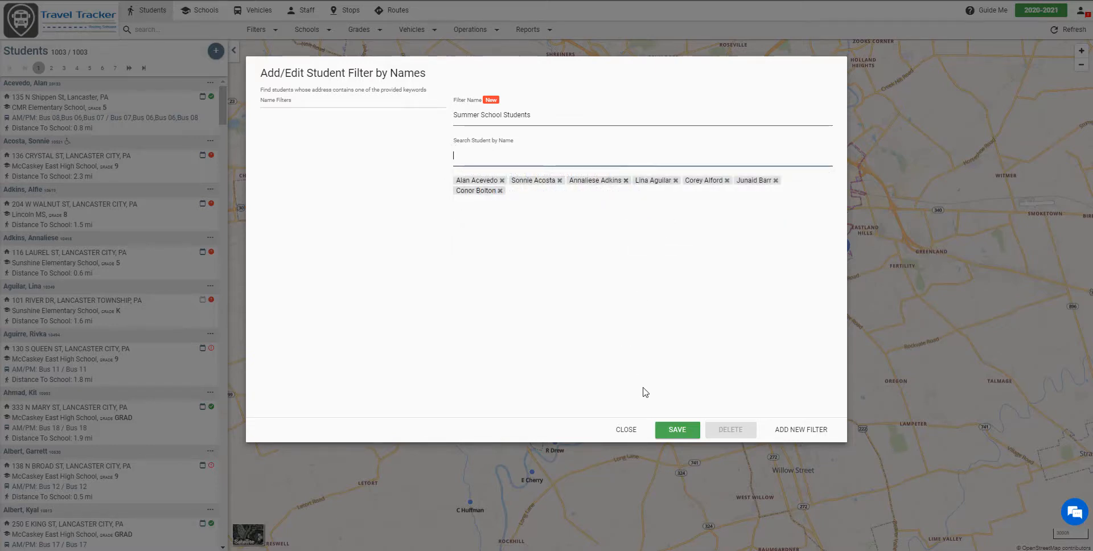
click(675, 431)
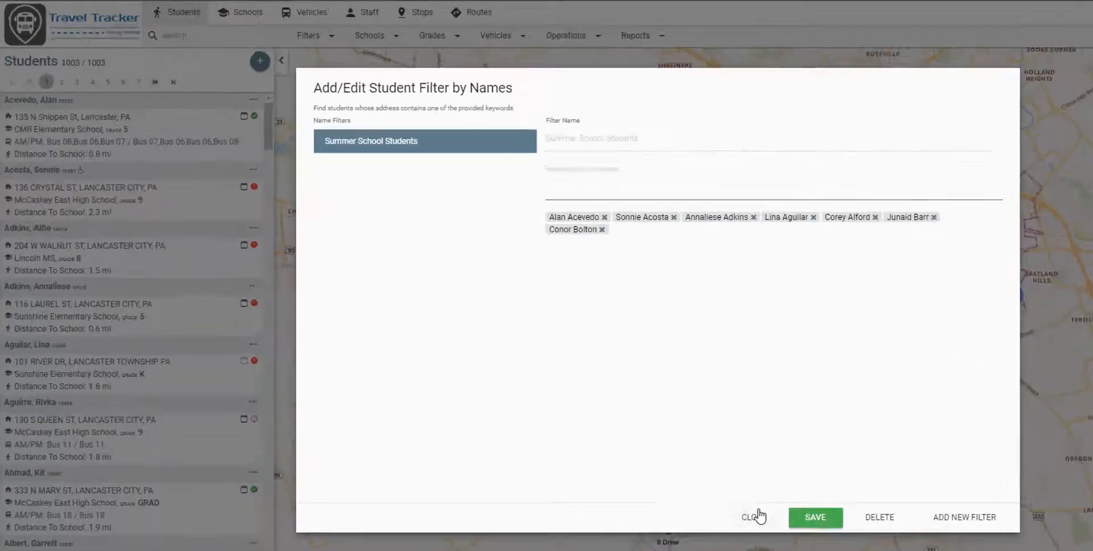
click(630, 431)
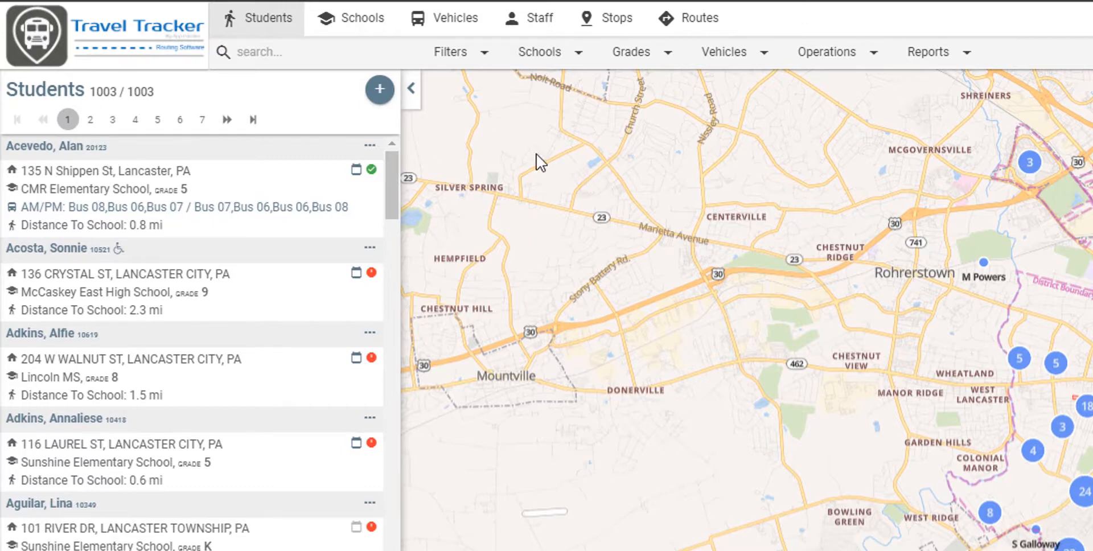
- Apply the Summer School Students custom filter to the student list and map
click(453, 54)
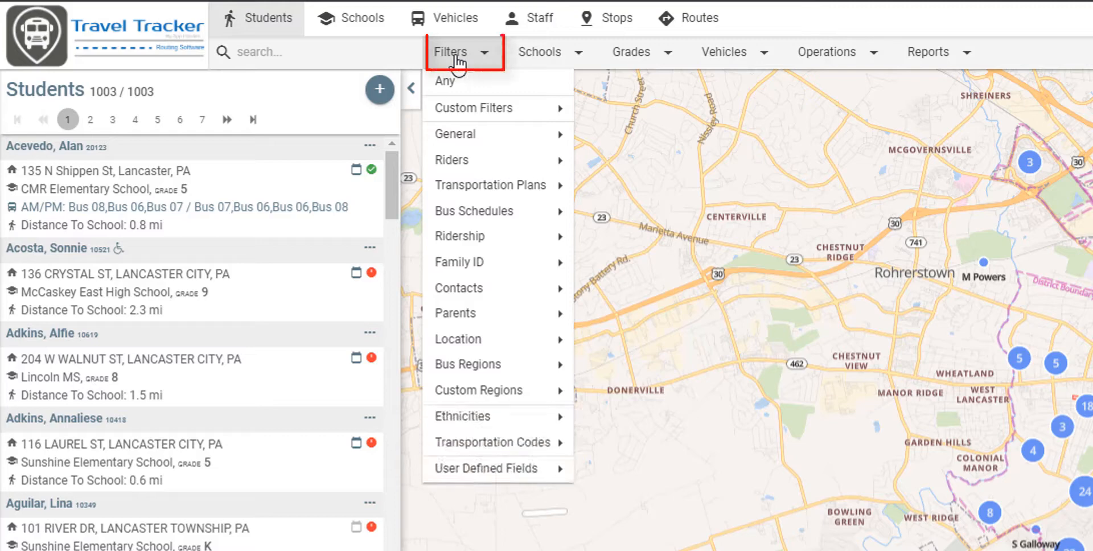
mouse_move(452, 112)
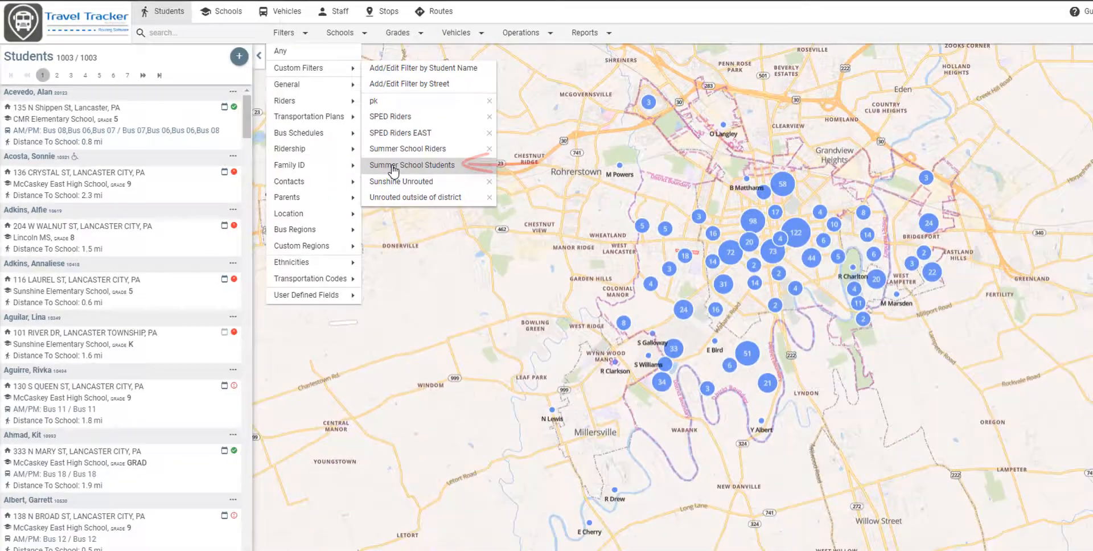
click(624, 263)
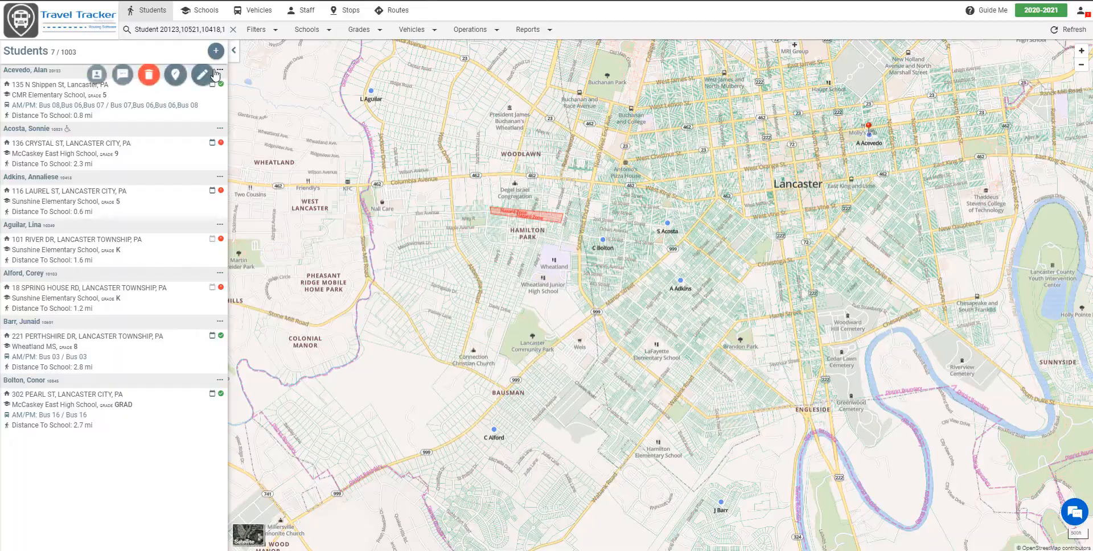
- Open the first filtered student's record for editing and advance to the next student's record
click(205, 75)
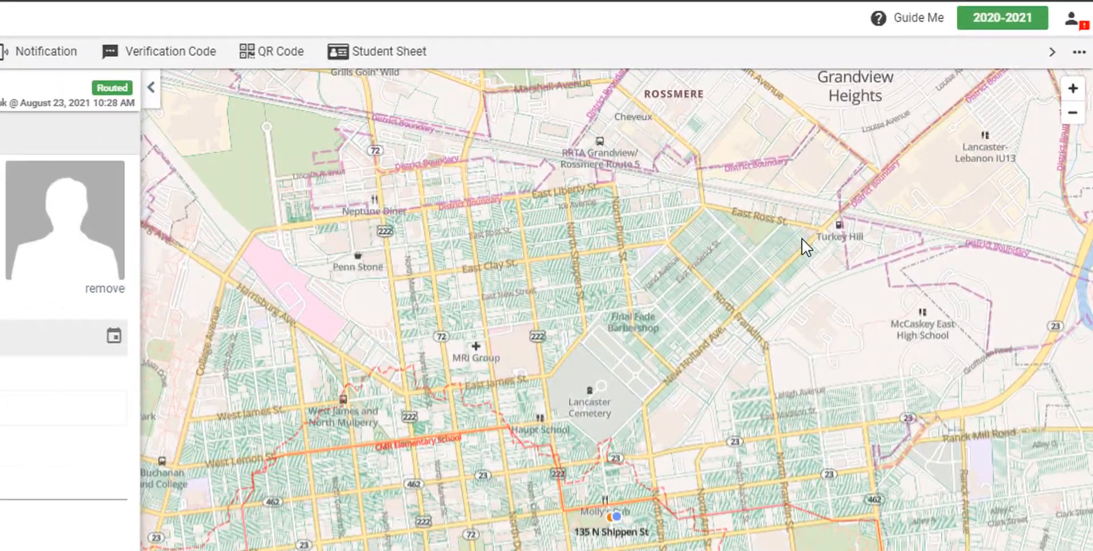
click(1068, 30)
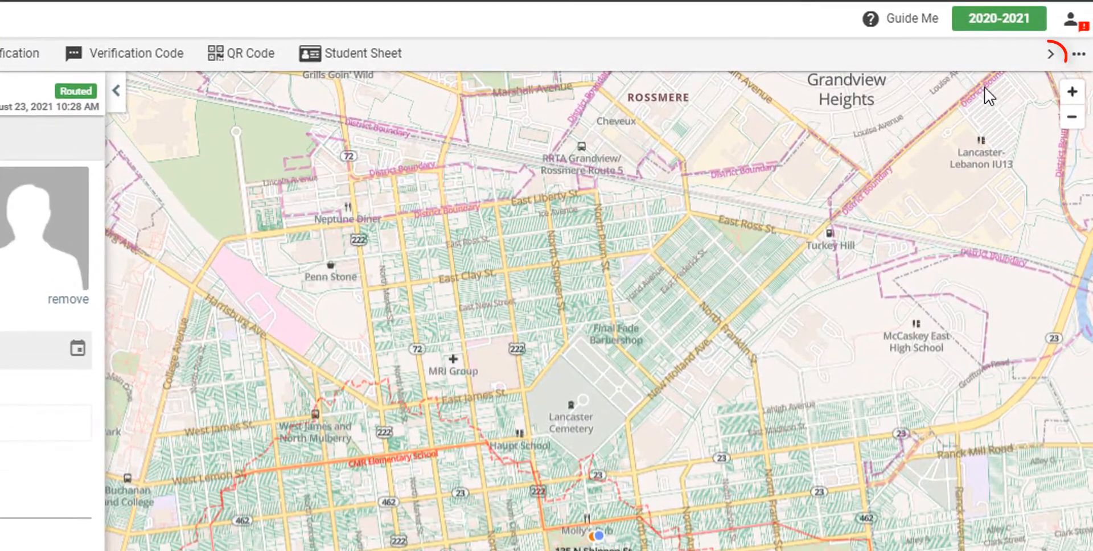
click(1051, 56)
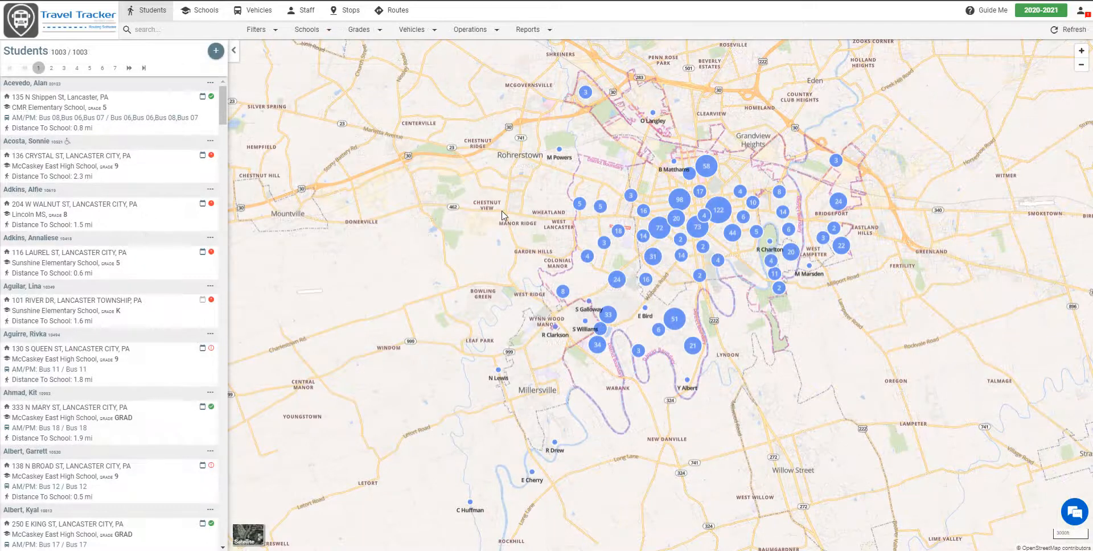
- Create a new custom student filter by street and name it "Construction Streets"
click(256, 29)
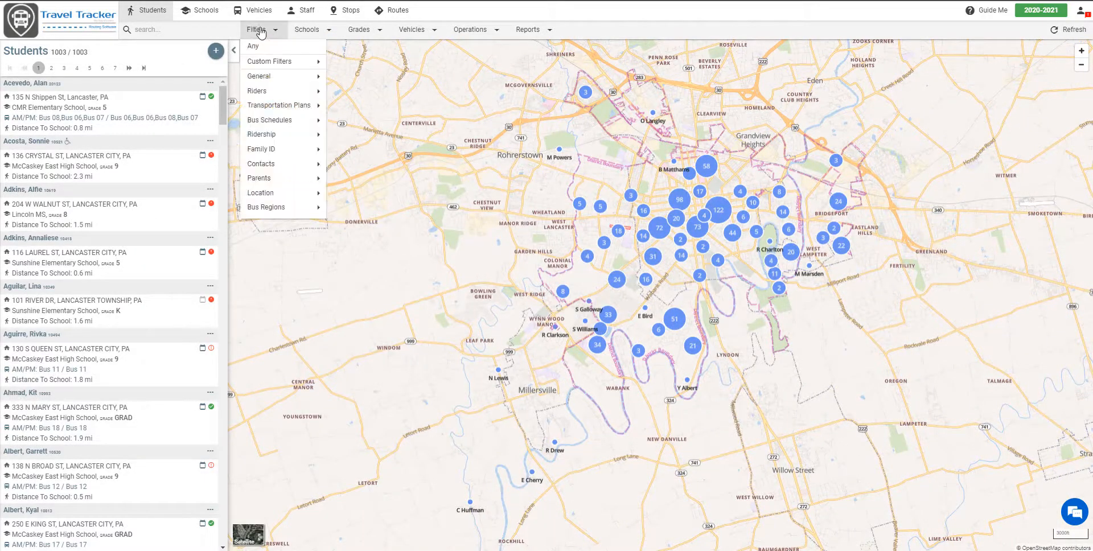
mouse_move(269, 61)
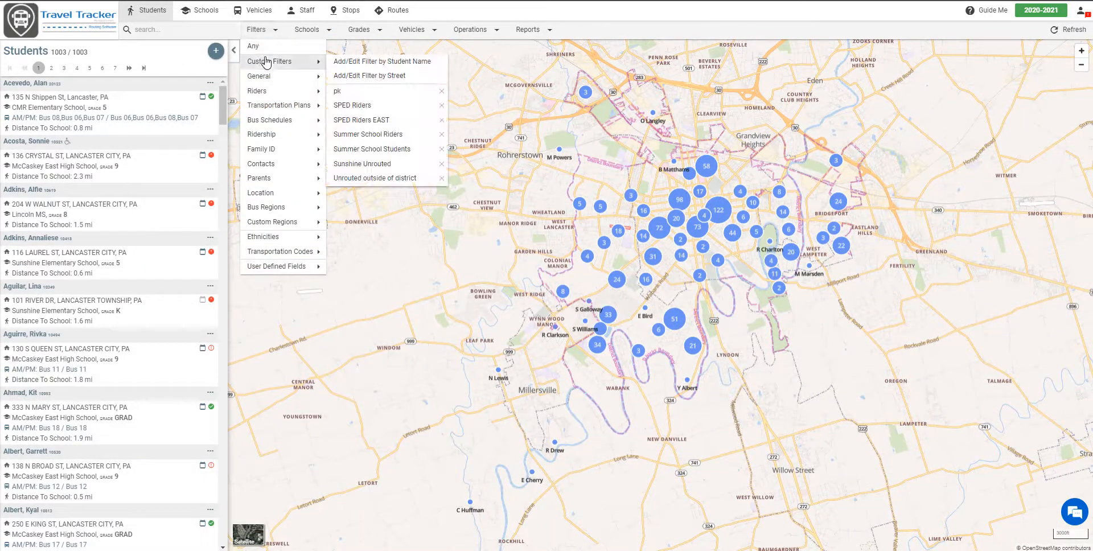
click(348, 77)
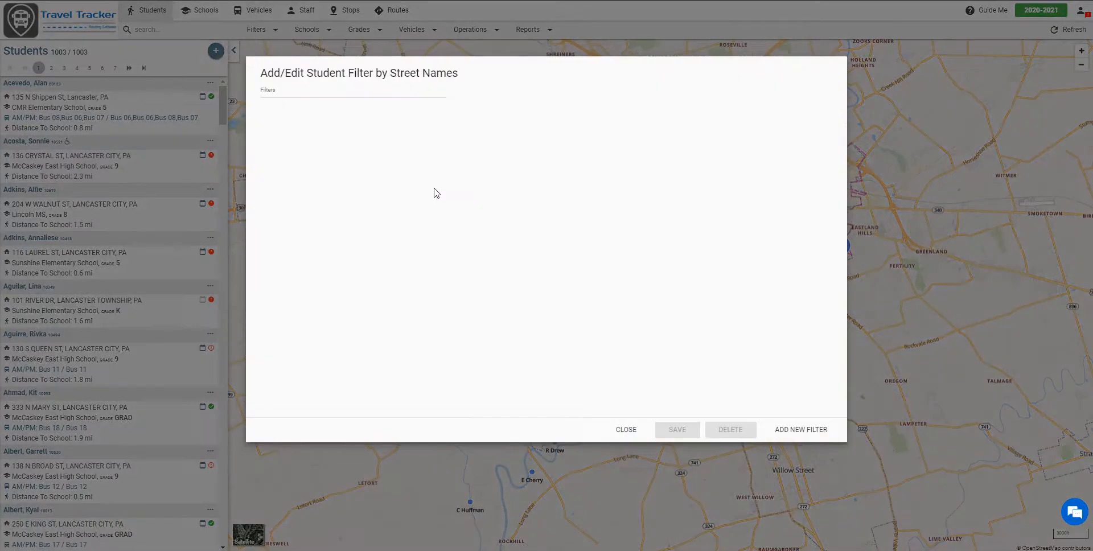
click(800, 429)
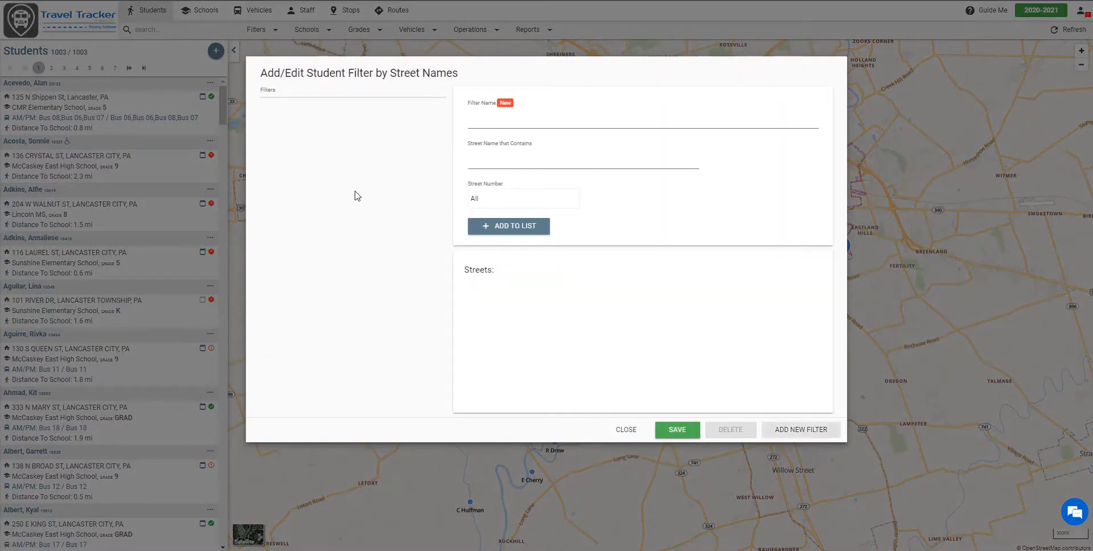
click(481, 120)
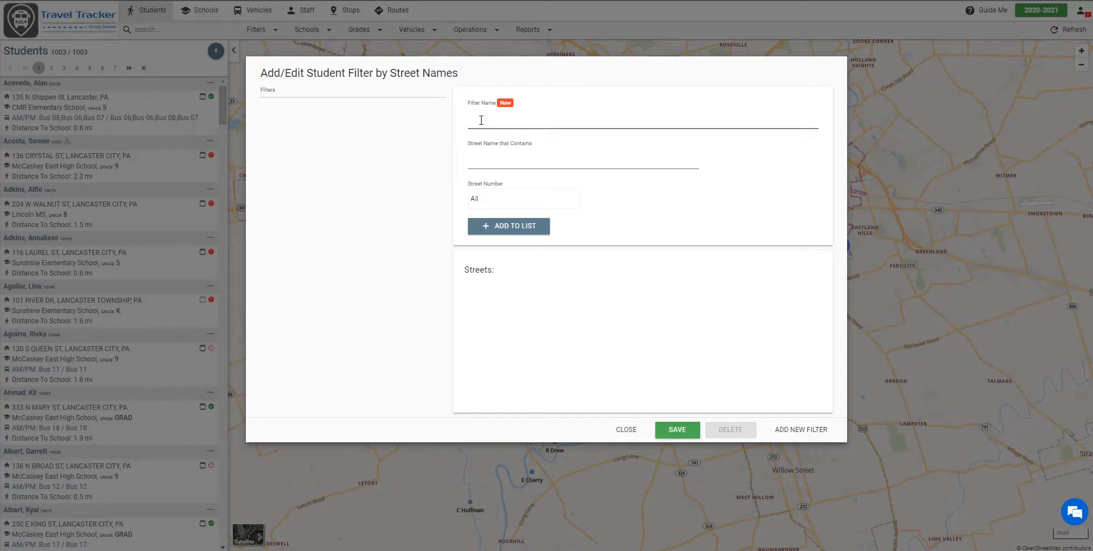
text(Construction Streets)
- Add "W orange st" to the Construction Streets filter's street list
click(490, 159)
text(W)
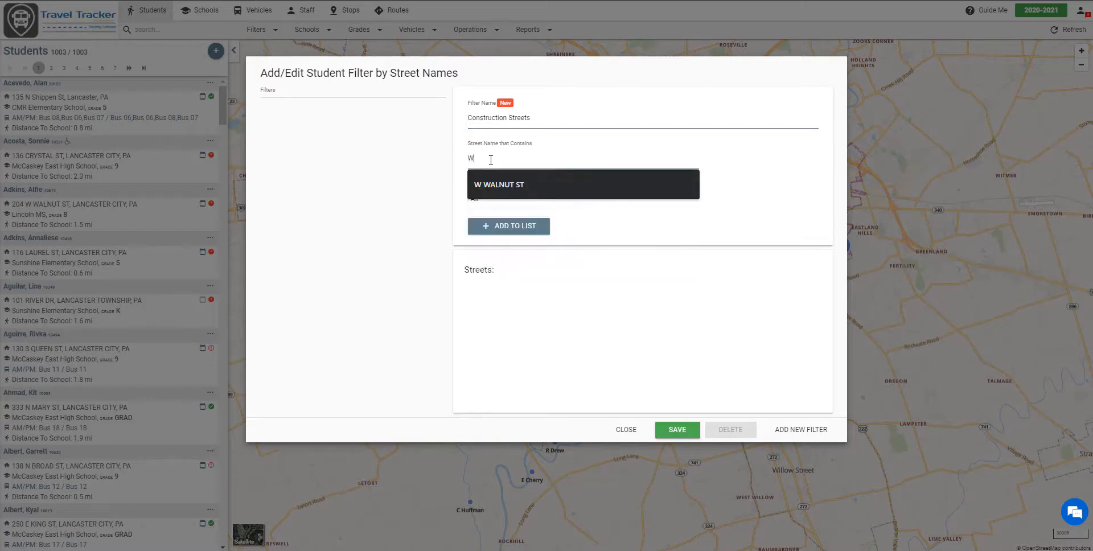
text( orange st)
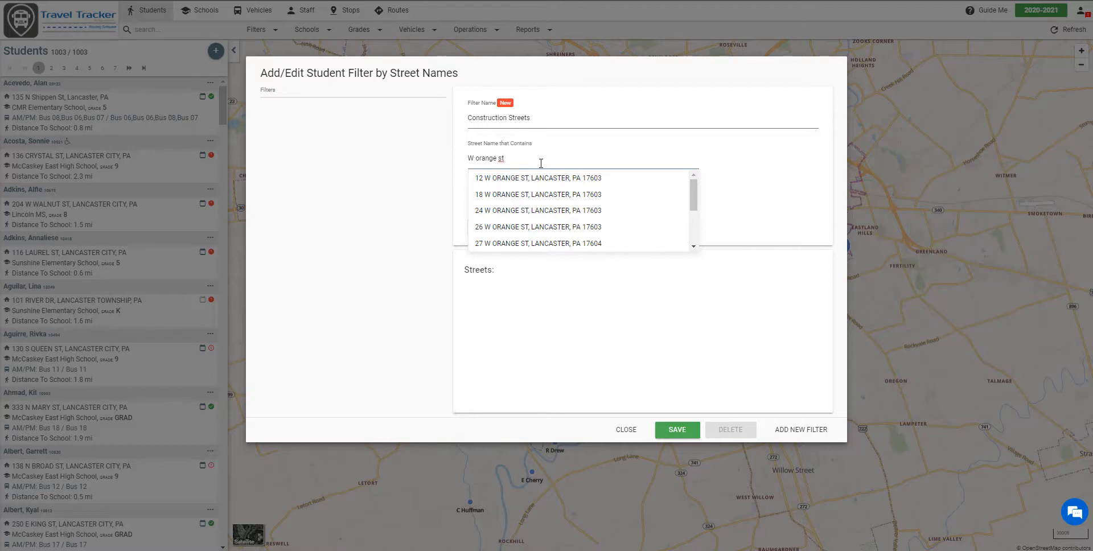
click(751, 203)
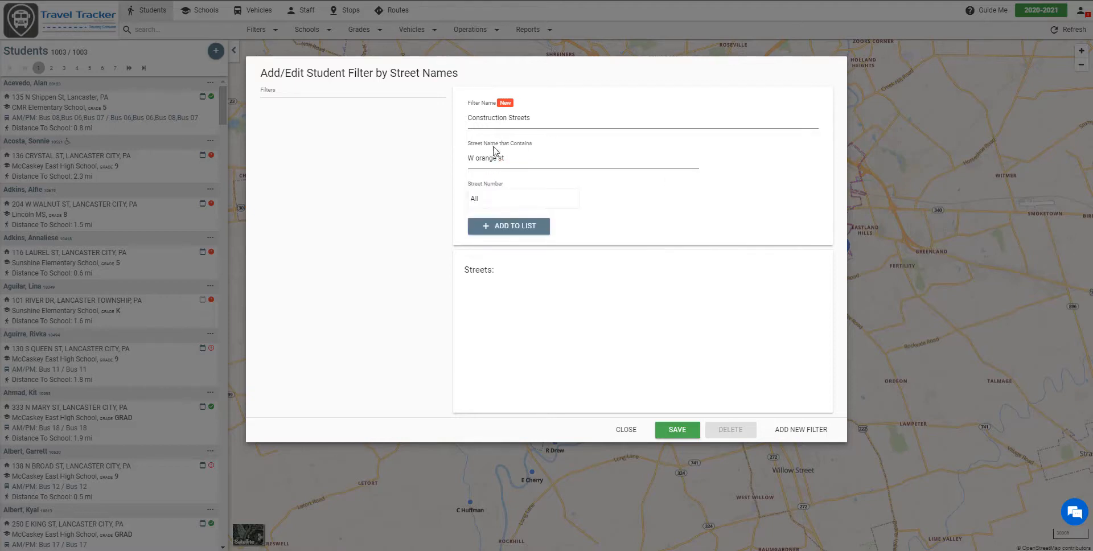
click(505, 231)
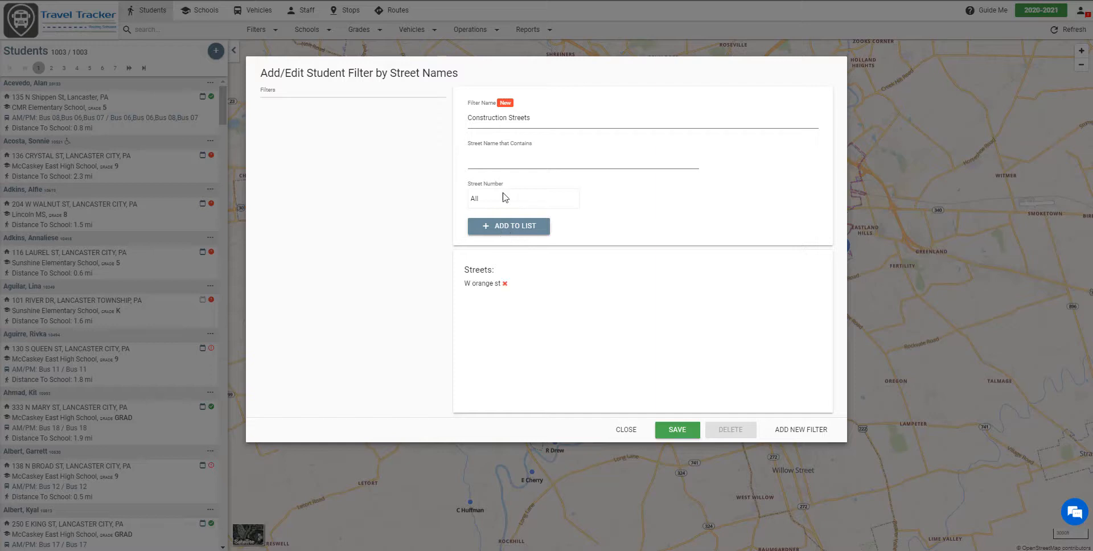
- Add the suggested street "W WALNUT ST" to the Construction Streets filter's street list
click(495, 162)
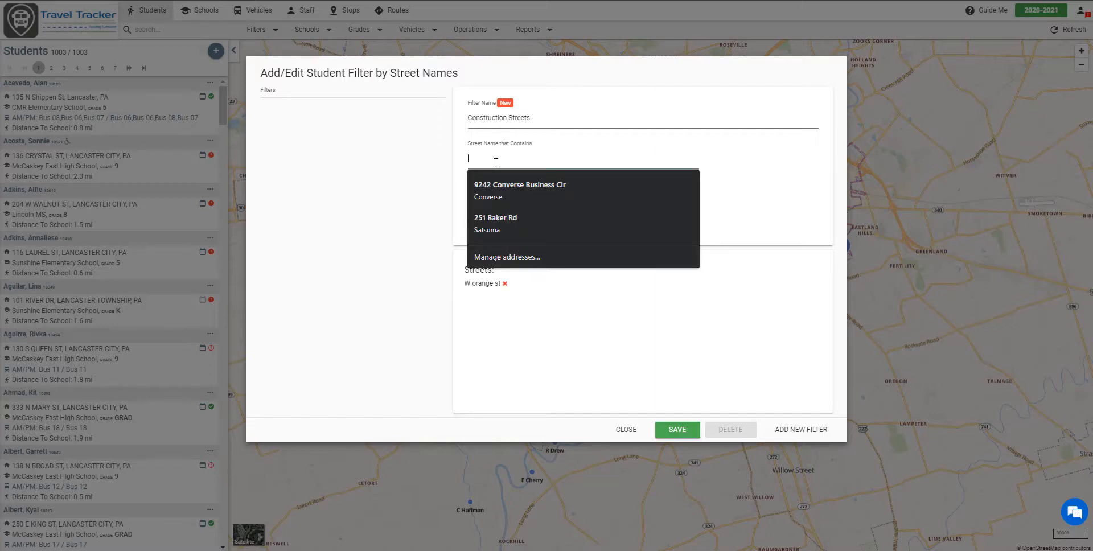
text(W)
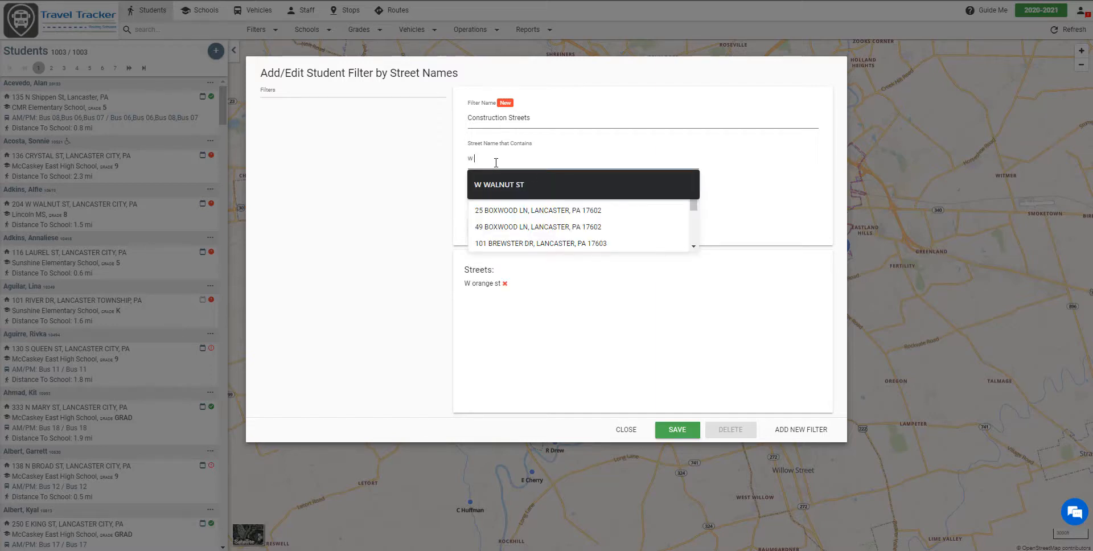
click(492, 181)
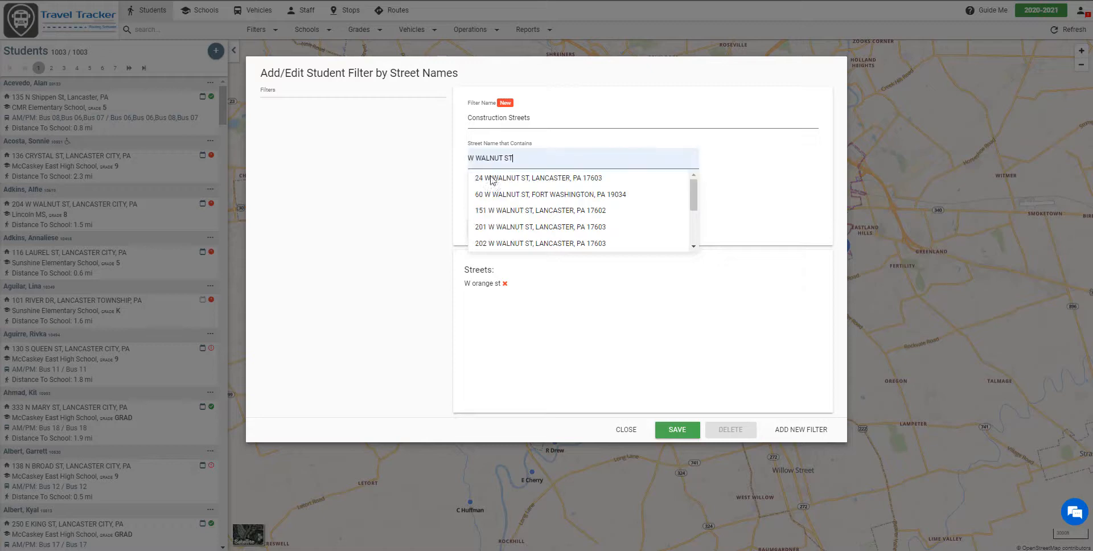
click(803, 185)
click(532, 231)
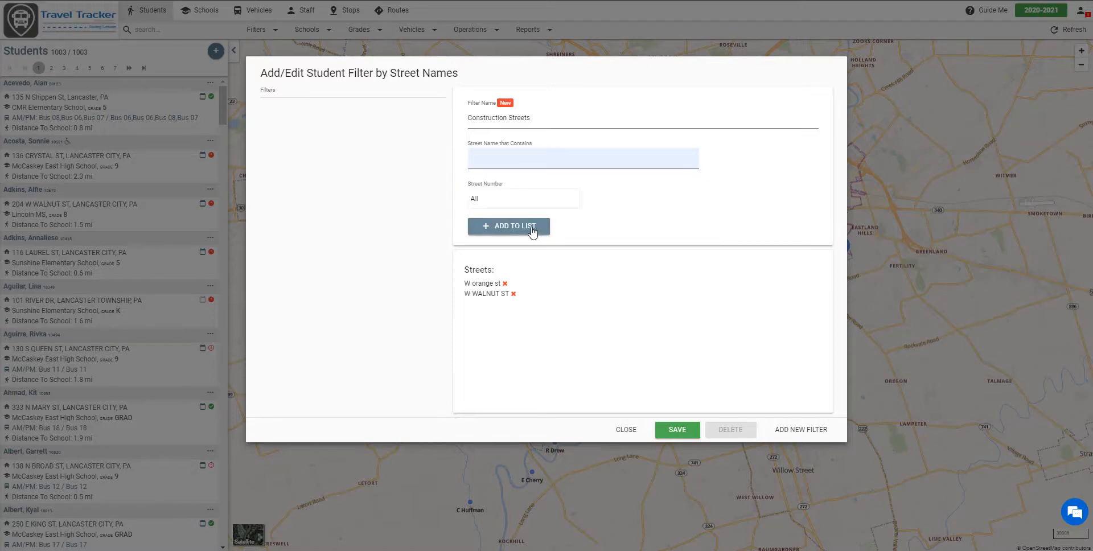
click(486, 202)
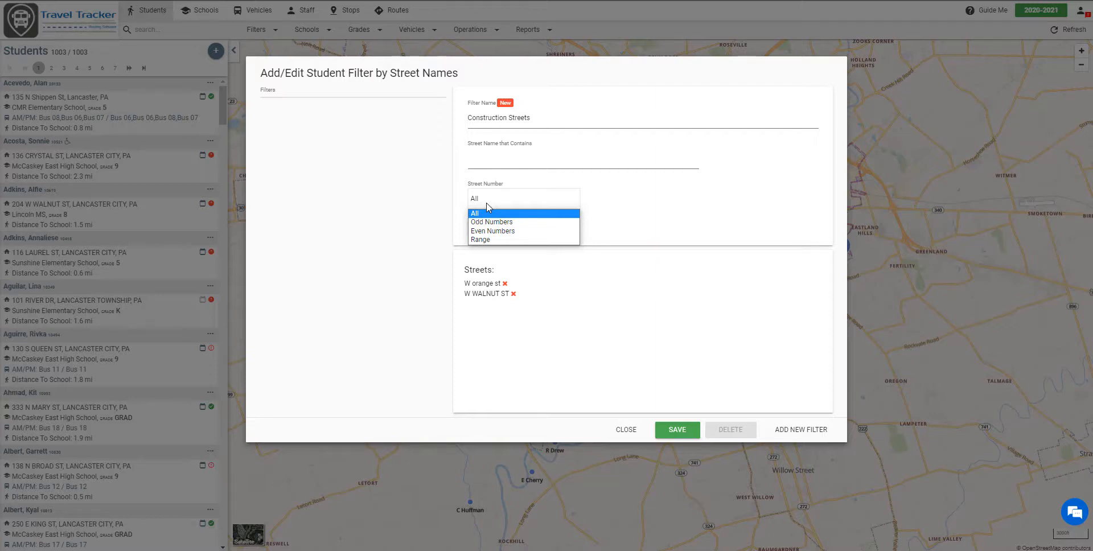
click(498, 239)
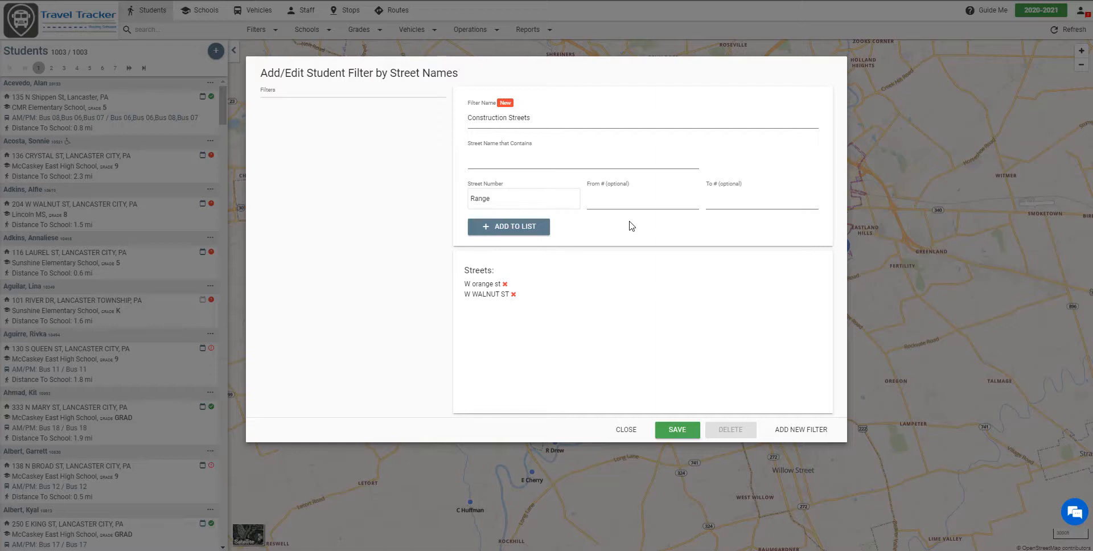
click(570, 205)
click(561, 210)
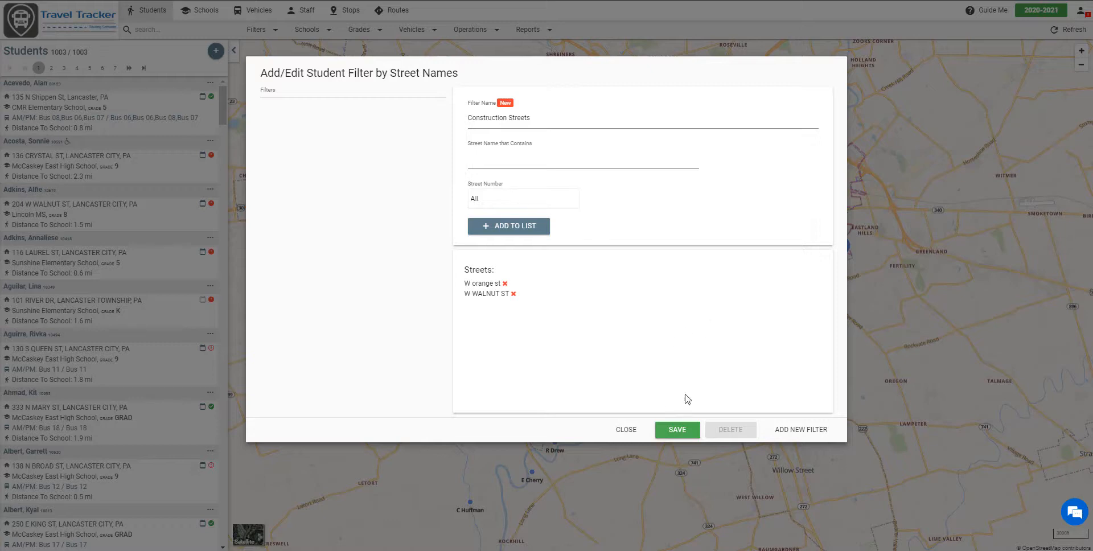
- Save the Construction Streets filter, close the filter editor, and apply that custom filter to the student list
click(677, 433)
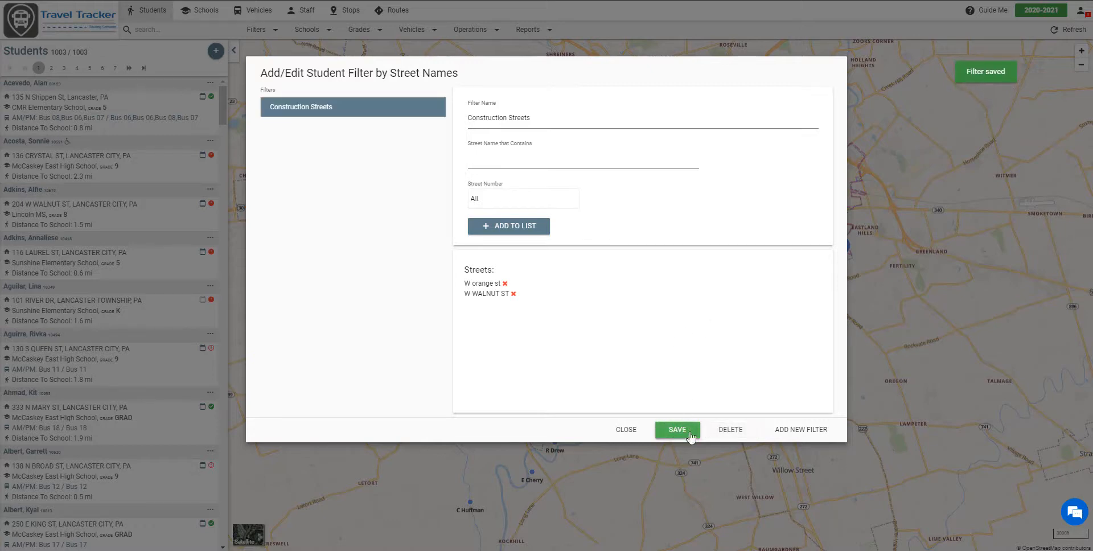
click(633, 432)
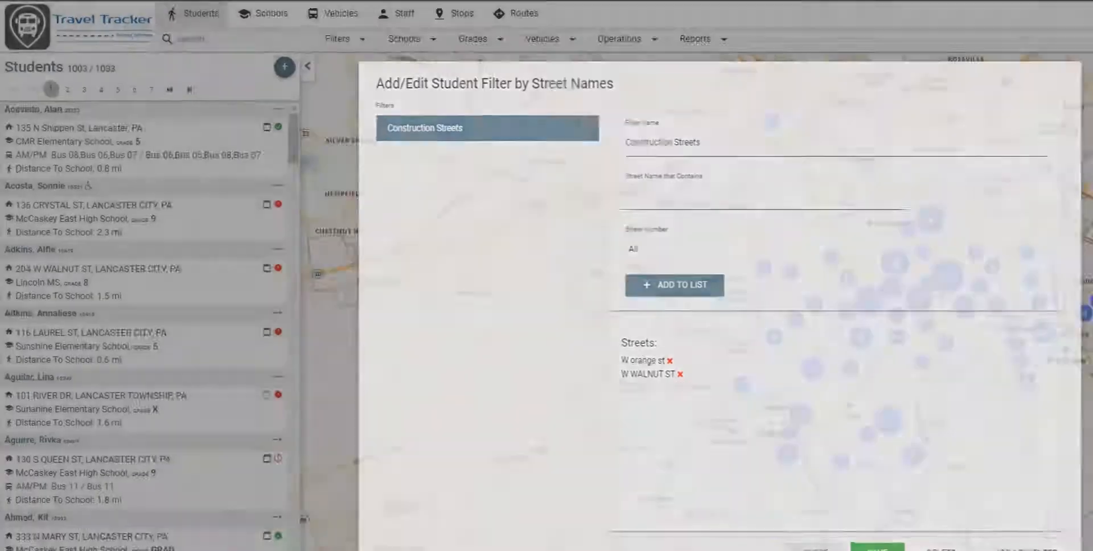
click(366, 50)
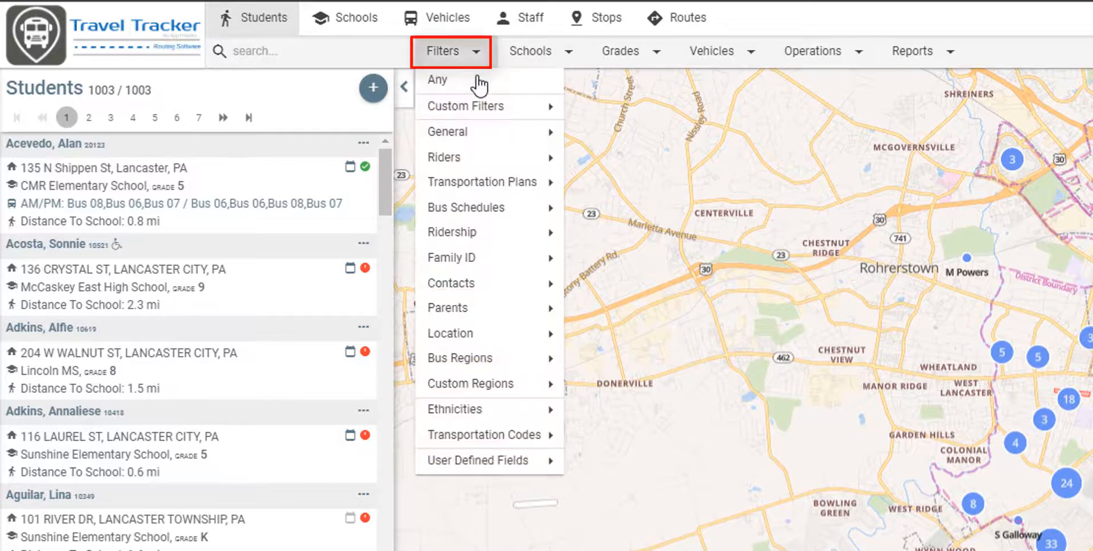
mouse_move(478, 108)
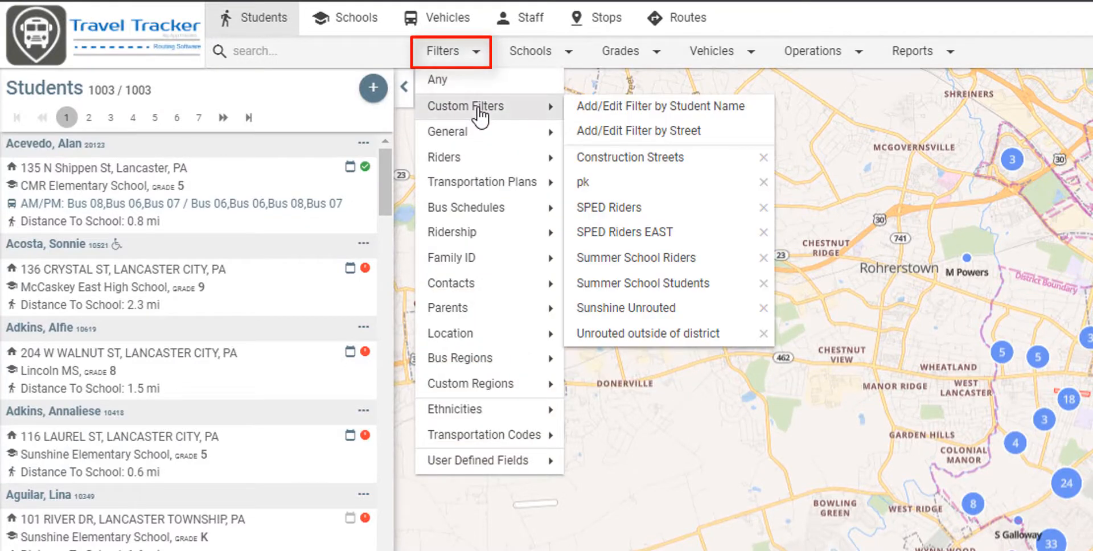
click(657, 165)
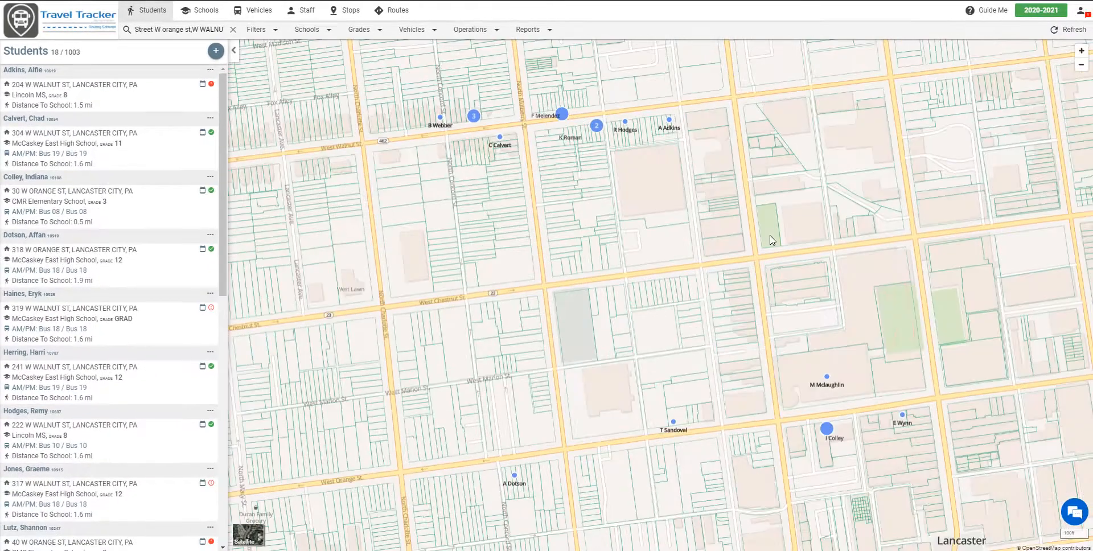
- Open the first student's record in the Construction Streets results and advance to the next student's record
scroll(771, 239, down, 1)
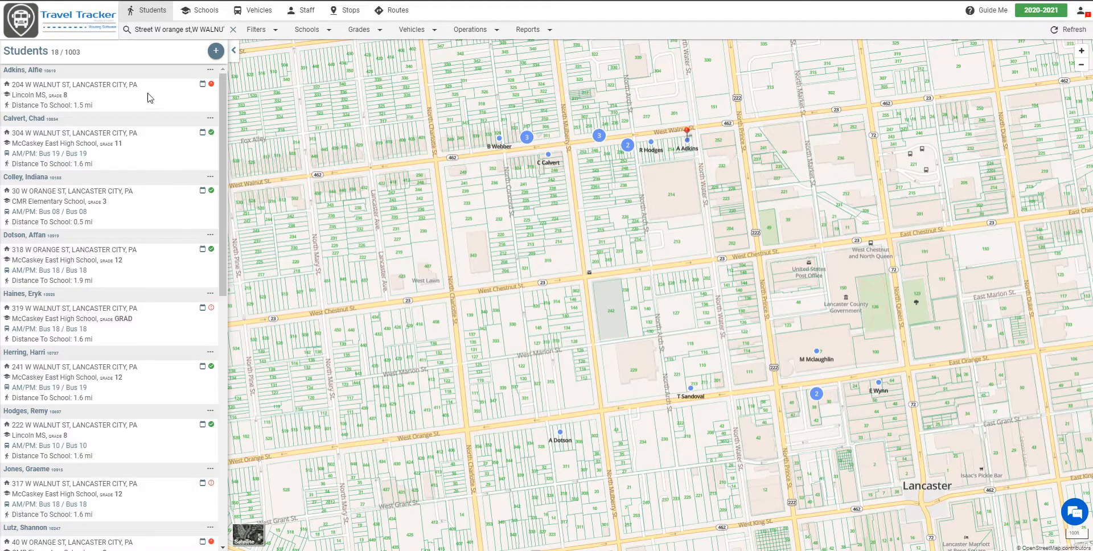
click(193, 74)
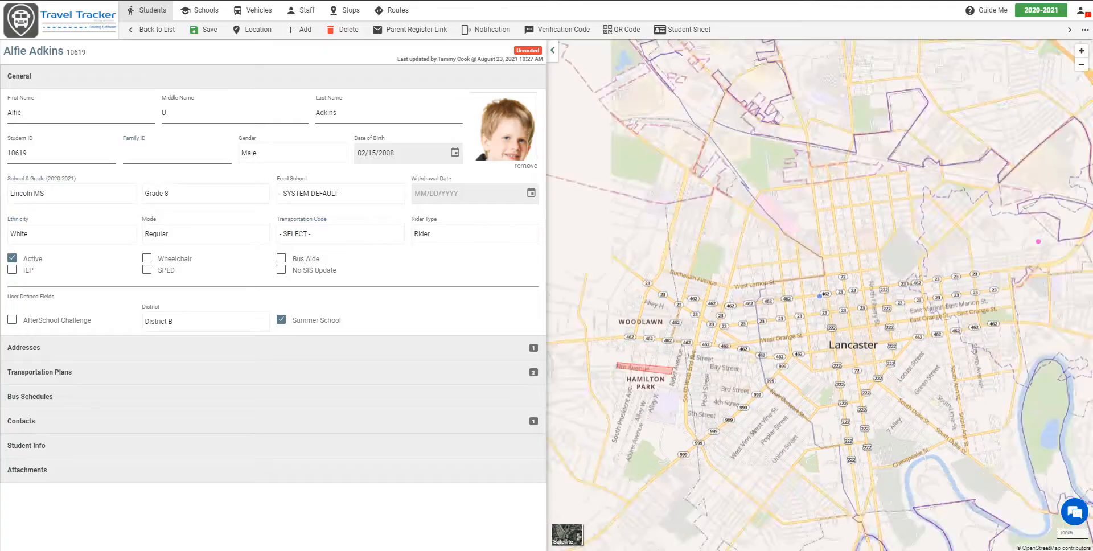
click(1071, 29)
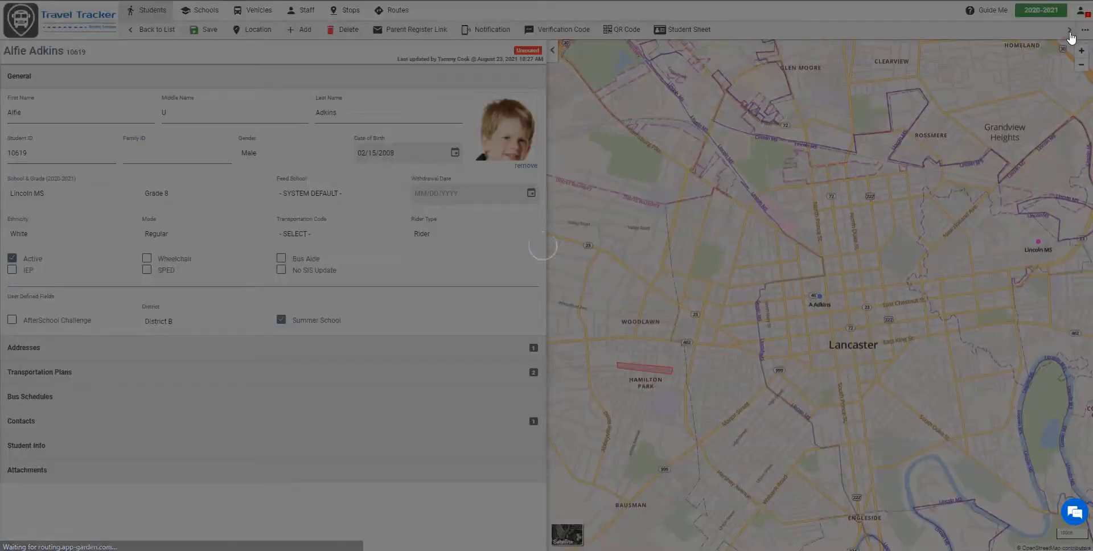